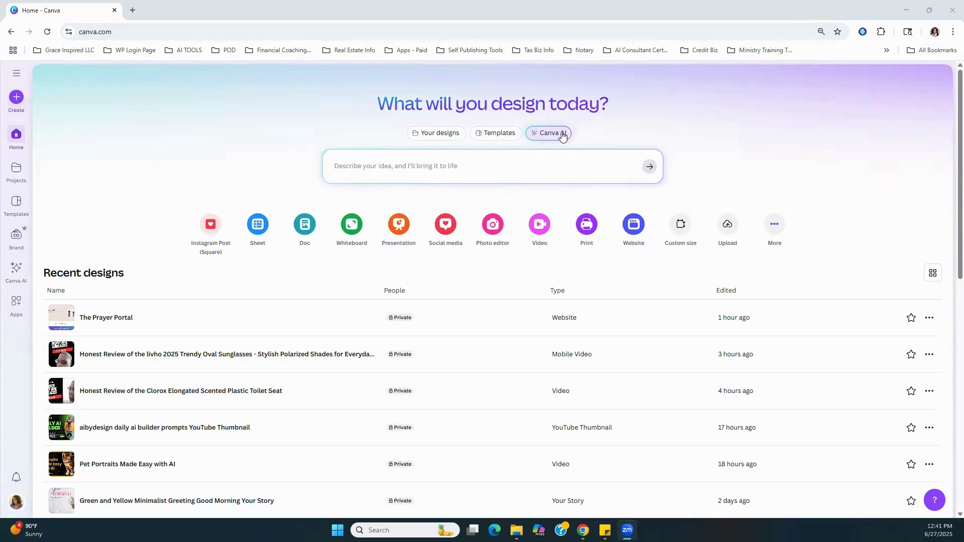
# Set Canva AI to the Code for me mode and open the existing Prayer Portal website chat.
pyautogui.click(561, 134)
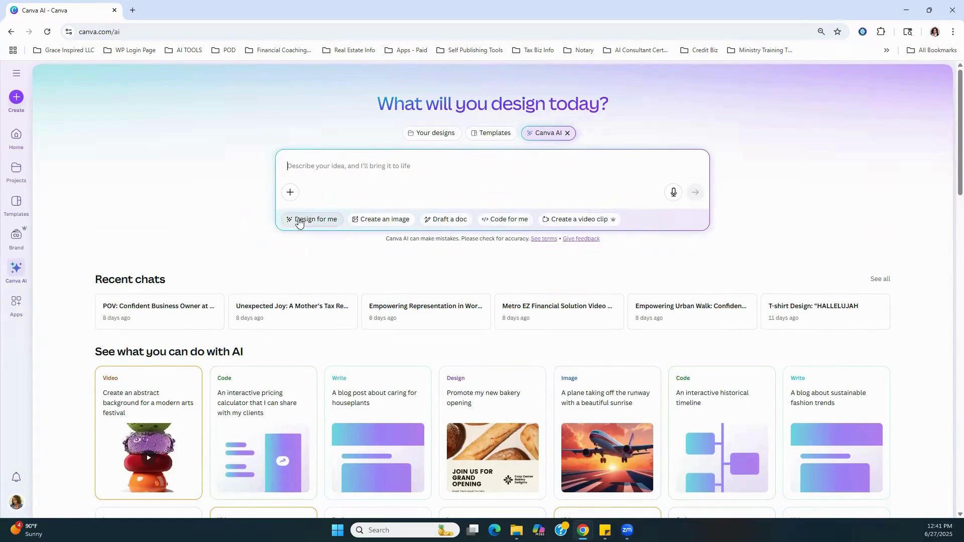
pyautogui.click(497, 221)
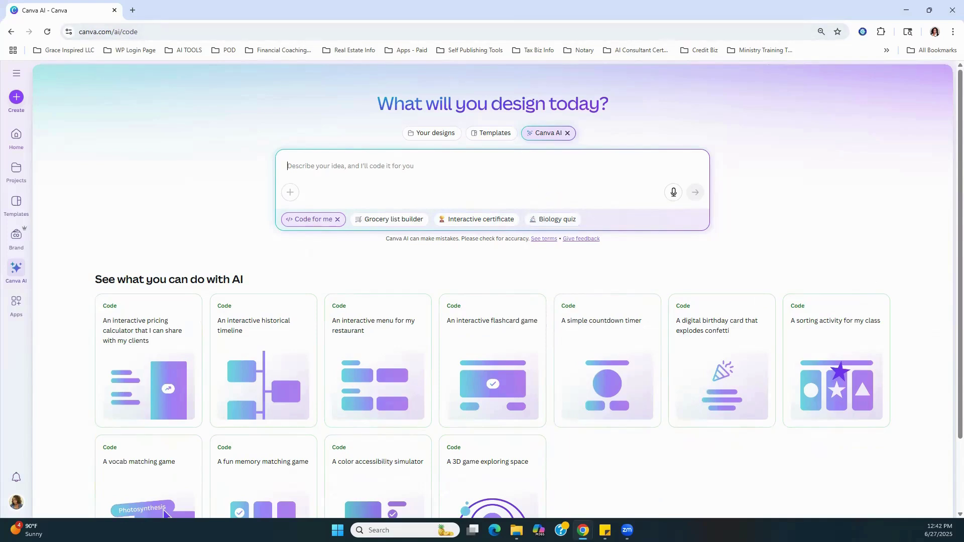
pyautogui.click(18, 79)
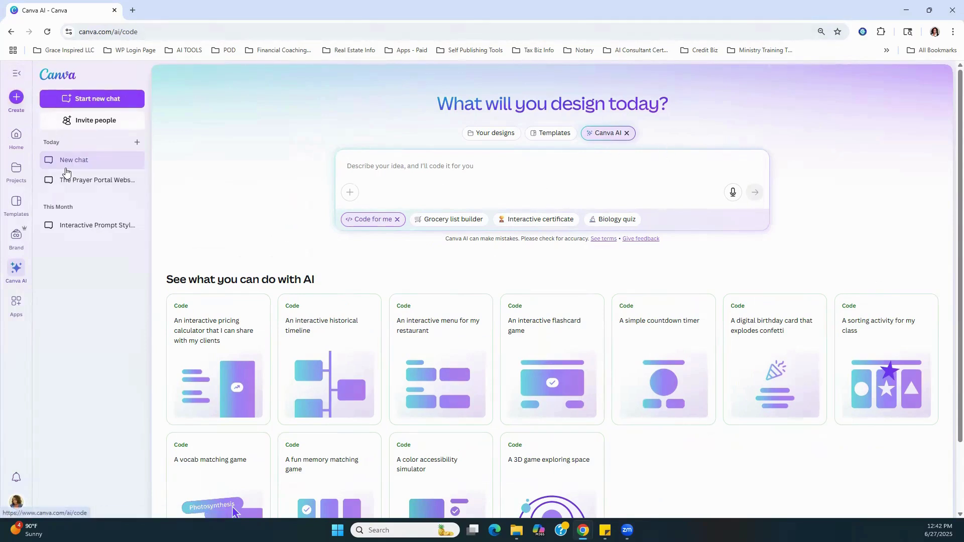
pyautogui.click(85, 187)
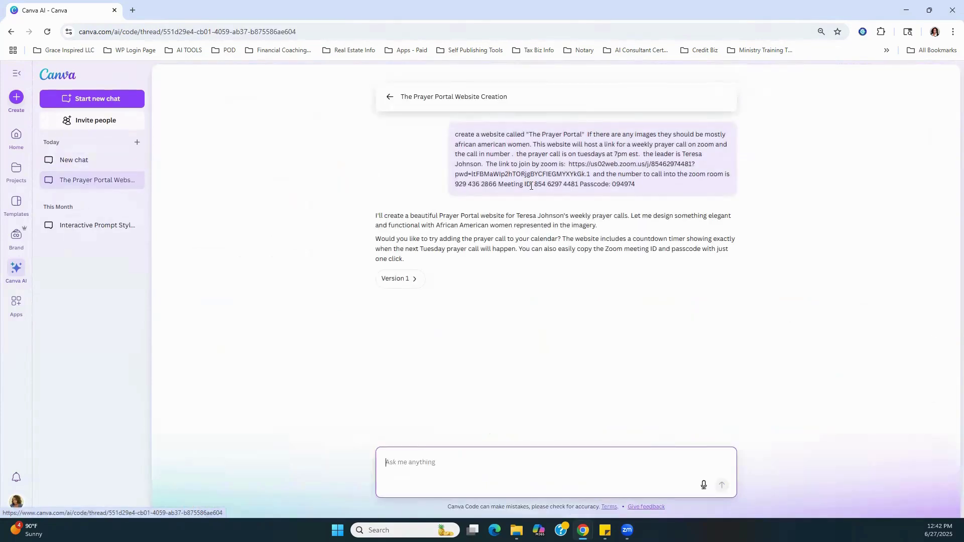
# Copy the full text of the website prompt from the Prayer Portal chat.
pyautogui.moveTo(456, 135); pyautogui.dragTo(641, 189)
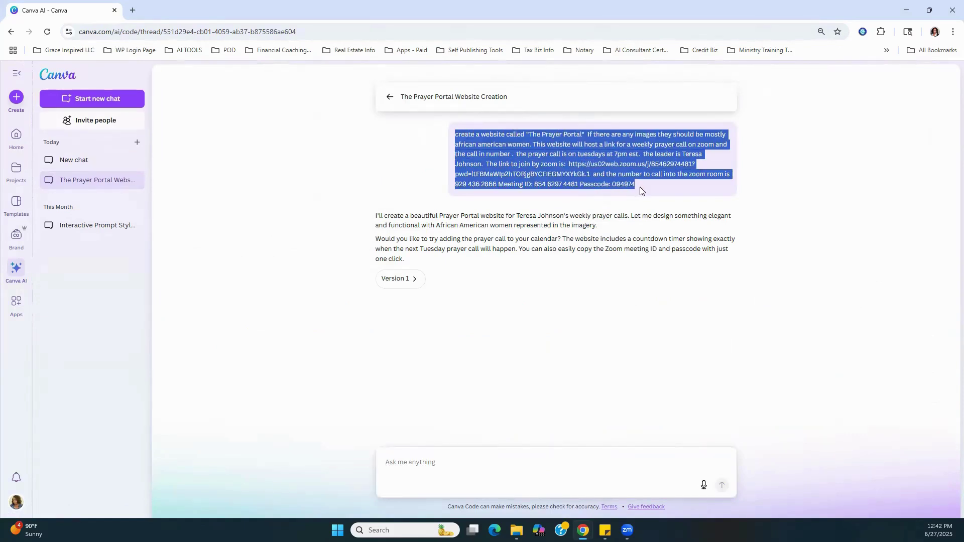
pyautogui.rightClick(621, 188)
pyautogui.click(637, 195)
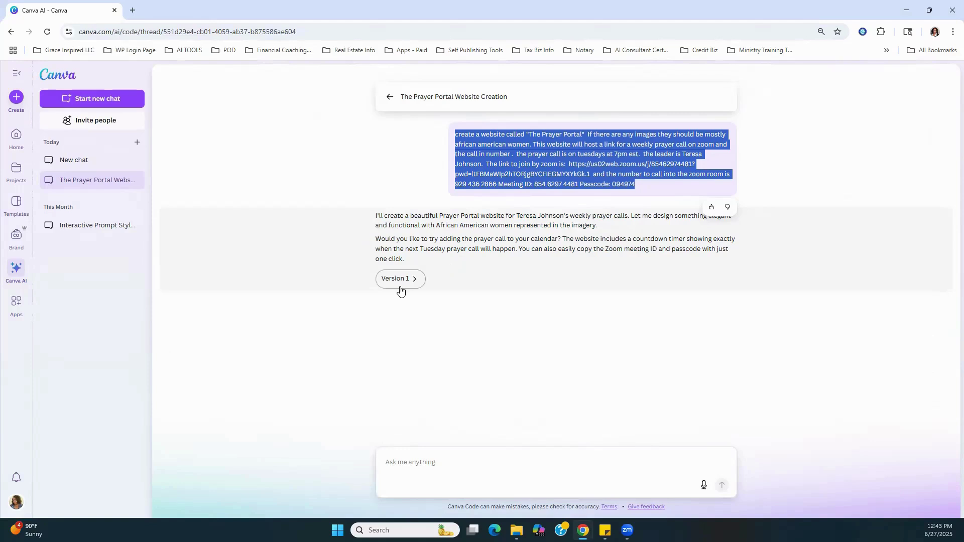
# Open Version 1 of the earlier generated website and look over its header and weekly prayer call section.
pyautogui.click(413, 280)
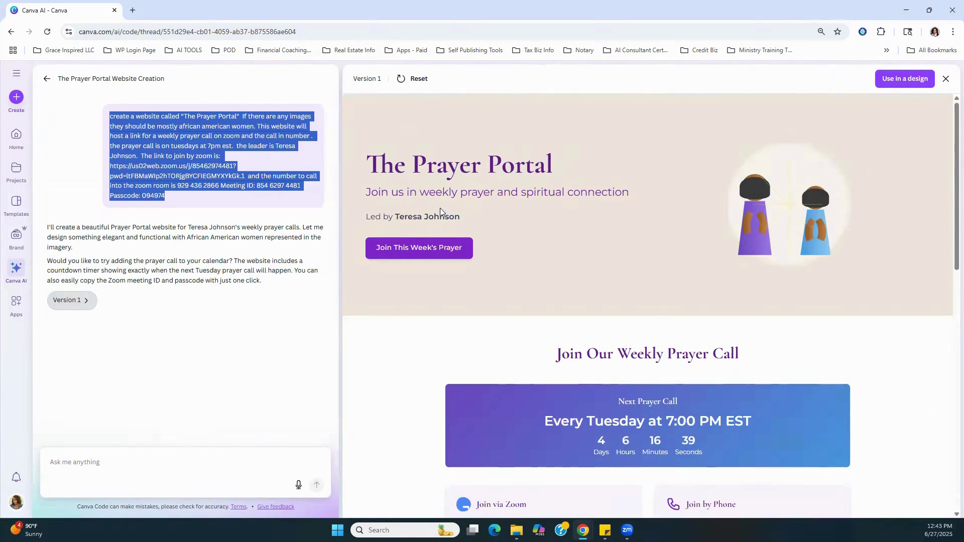
pyautogui.scroll(-2, 738, 160)
pyautogui.scroll(2, 741, 161)
pyautogui.scroll(-3, 592, 119)
pyautogui.scroll(3, 607, 160)
pyautogui.click(273, 158)
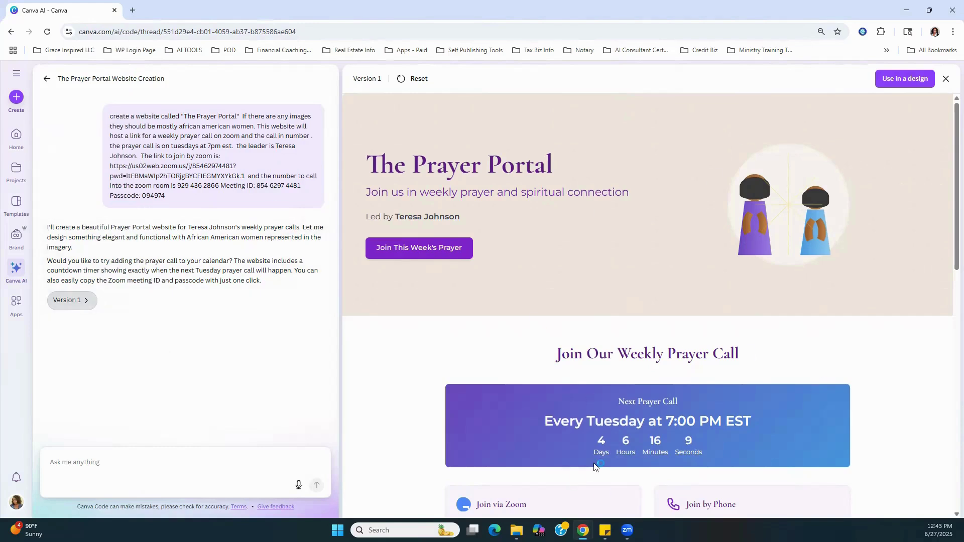
pyautogui.click(98, 462)
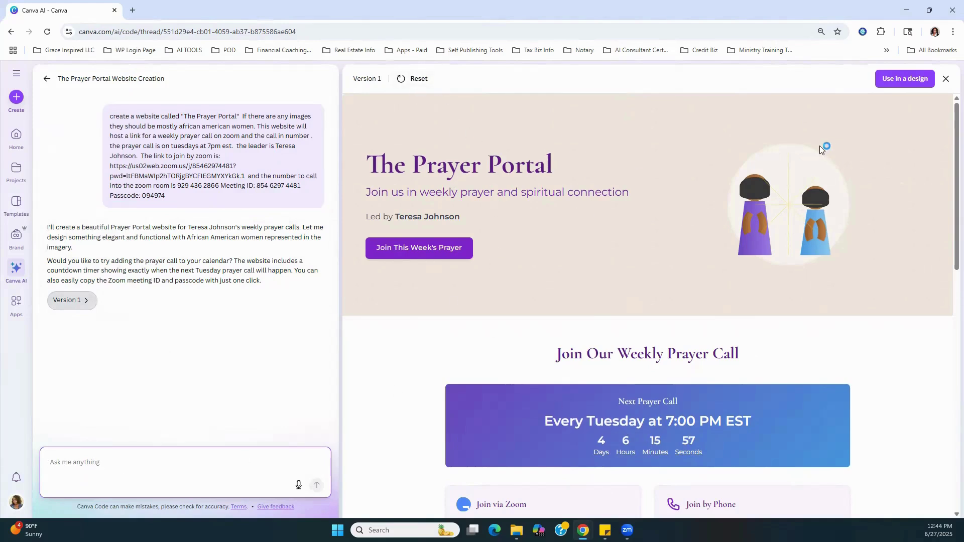
# Examine the earlier site's Zoom and phone join options, about section, calendar reminders and footer.
pyautogui.scroll(-2, 430, 168)
pyautogui.scroll(2, 572, 191)
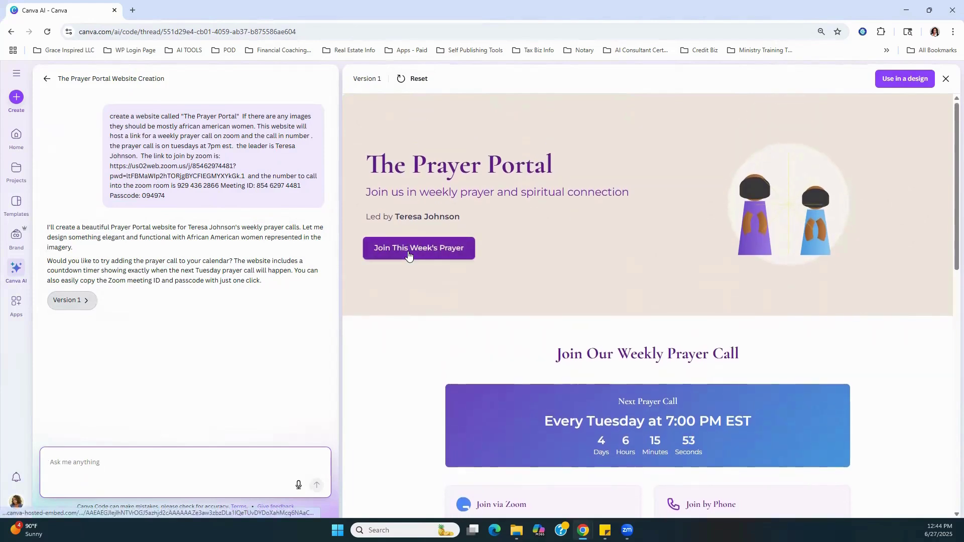
pyautogui.scroll(-5, 607, 226)
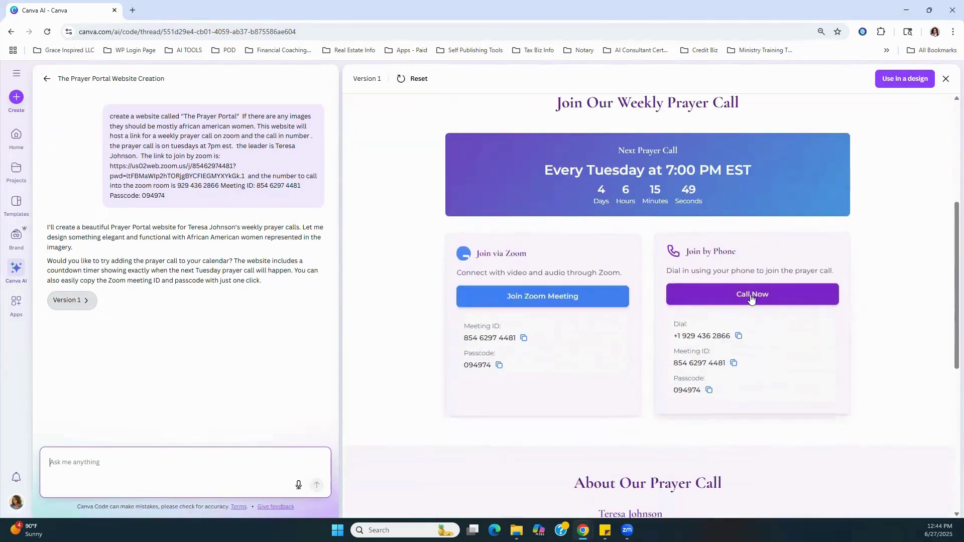
pyautogui.scroll(-2, 798, 360)
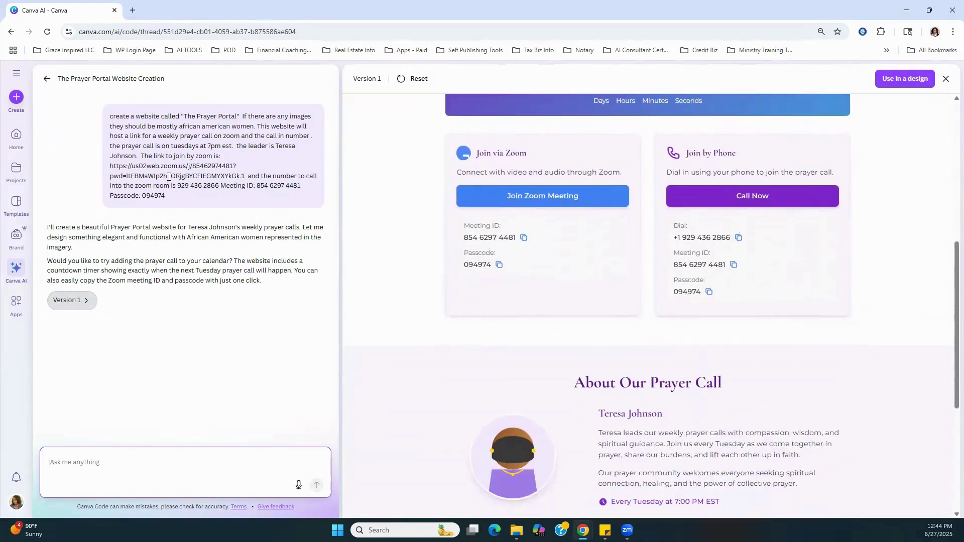
pyautogui.scroll(-4, 667, 362)
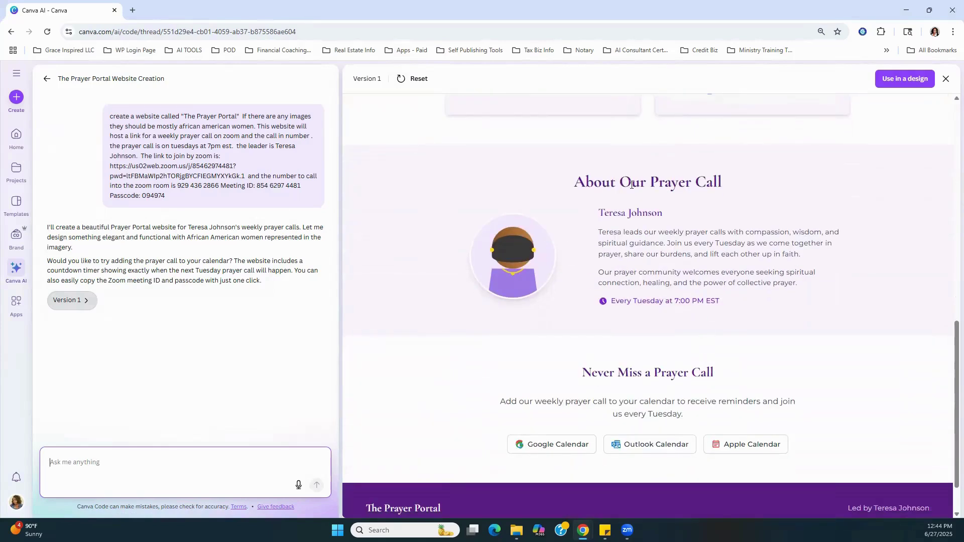
pyautogui.scroll(-2, 692, 266)
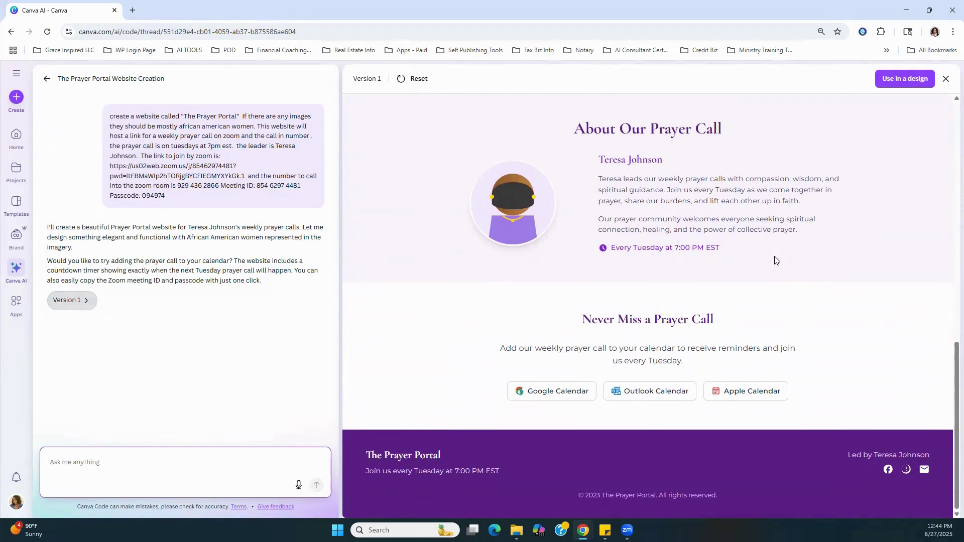
pyautogui.scroll(3, 784, 255)
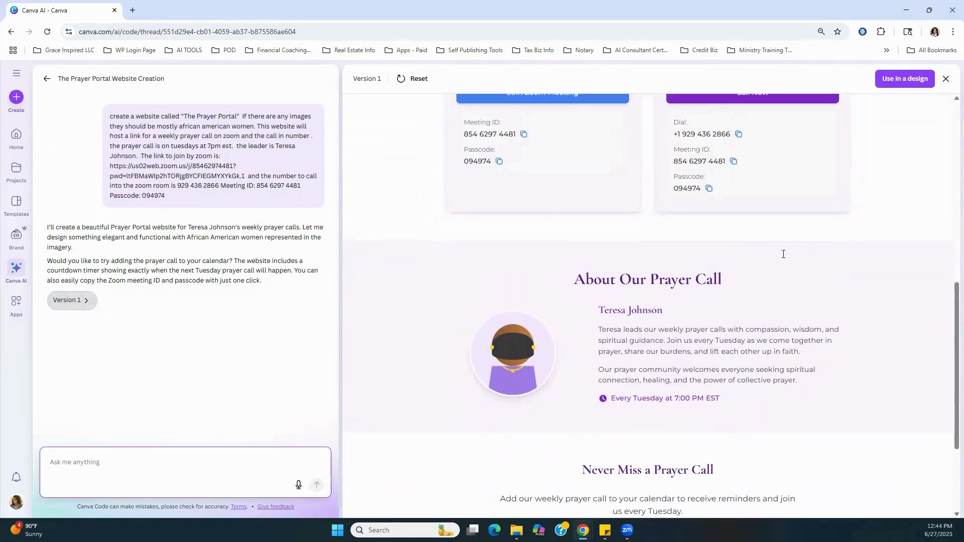
pyautogui.scroll(6, 783, 253)
# Return to a blank Code for me prompt, paste the copied Prayer Portal description including the Zoom link, meeting ID and passcode, and generate the website.
pyautogui.click(46, 79)
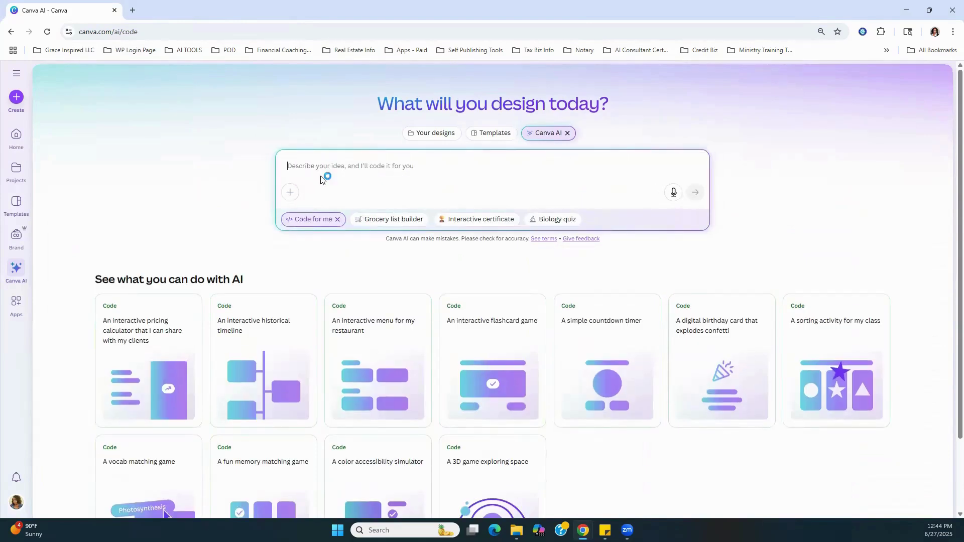
pyautogui.rightClick(323, 171)
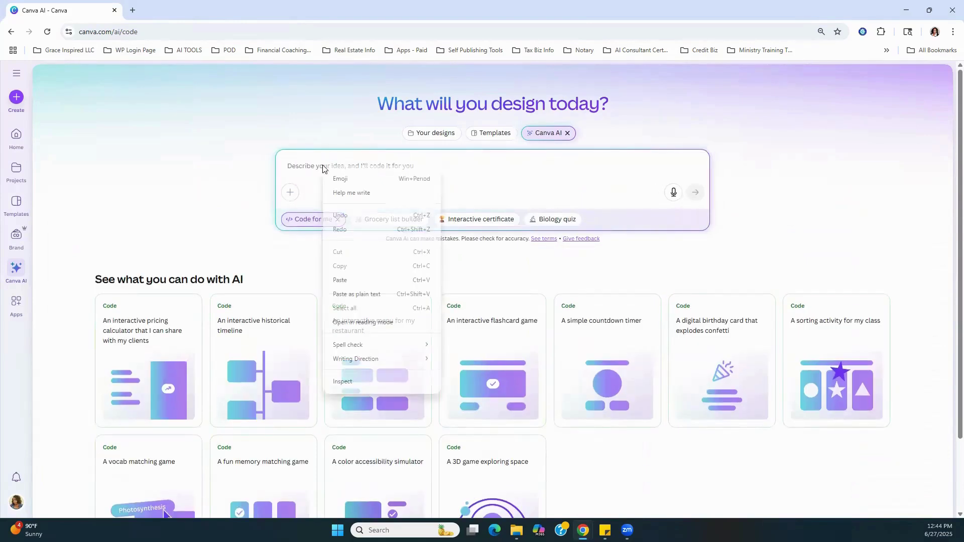
pyautogui.click(340, 280)
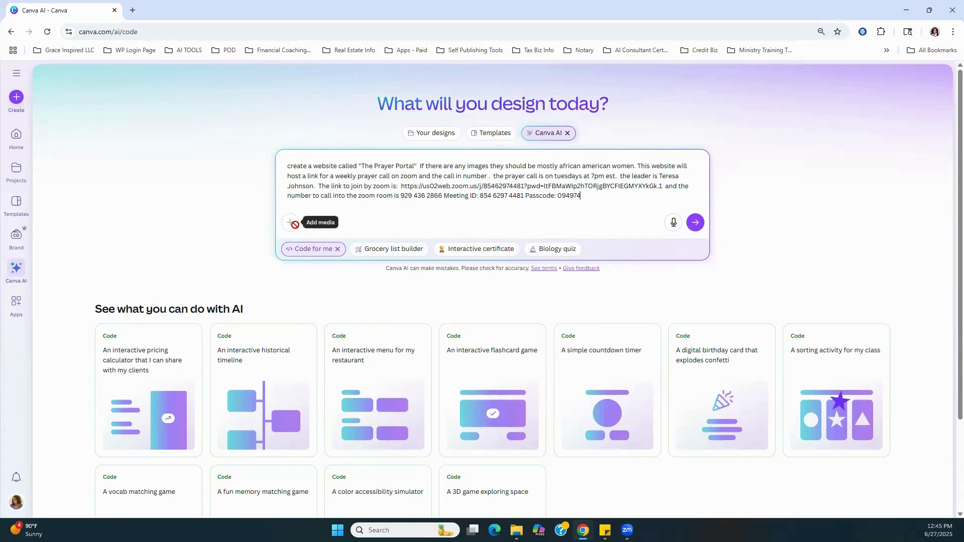
pyautogui.click(695, 222)
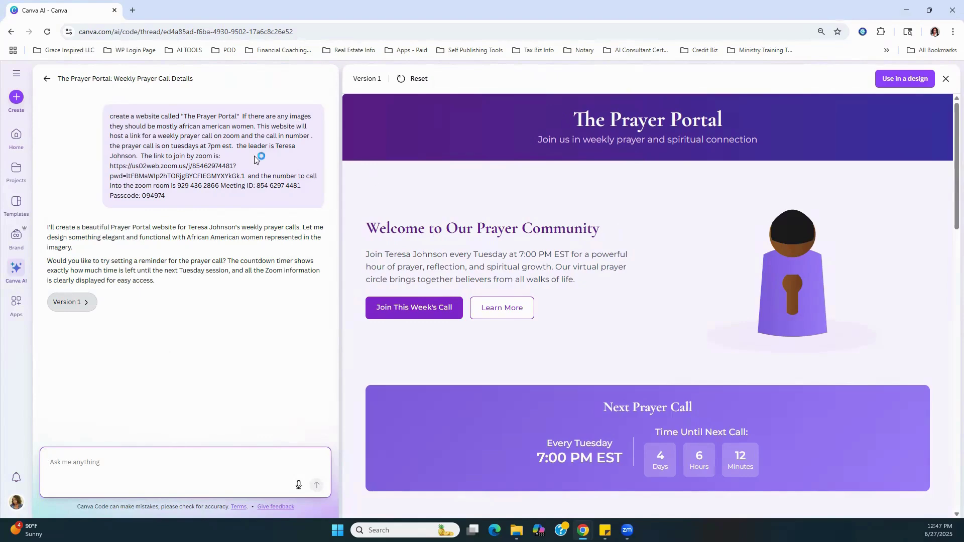
# Look through the newly generated Prayer Portal page and test its Learn More link.
pyautogui.scroll(-1, 701, 235)
pyautogui.scroll(-6, 701, 236)
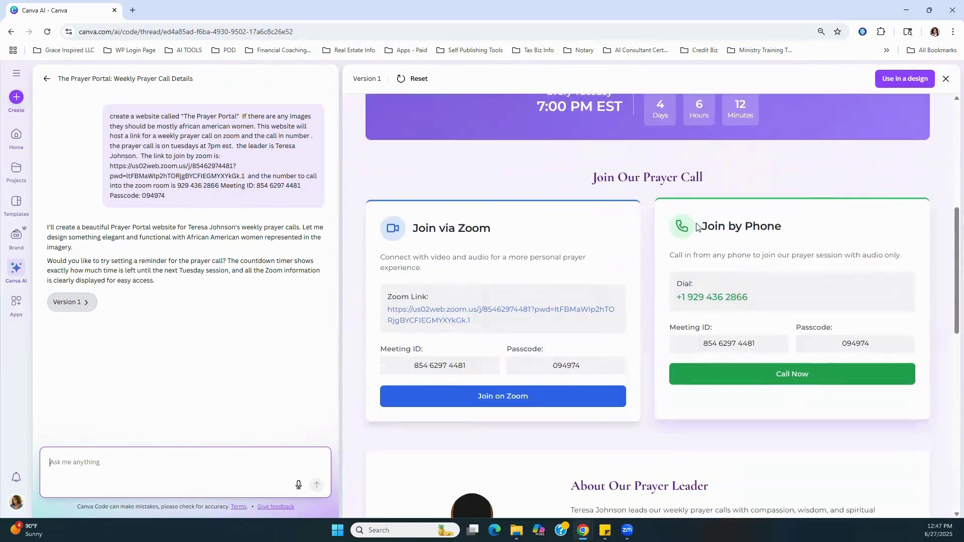
pyautogui.scroll(-4, 701, 235)
pyautogui.scroll(4, 696, 228)
pyautogui.scroll(7, 695, 227)
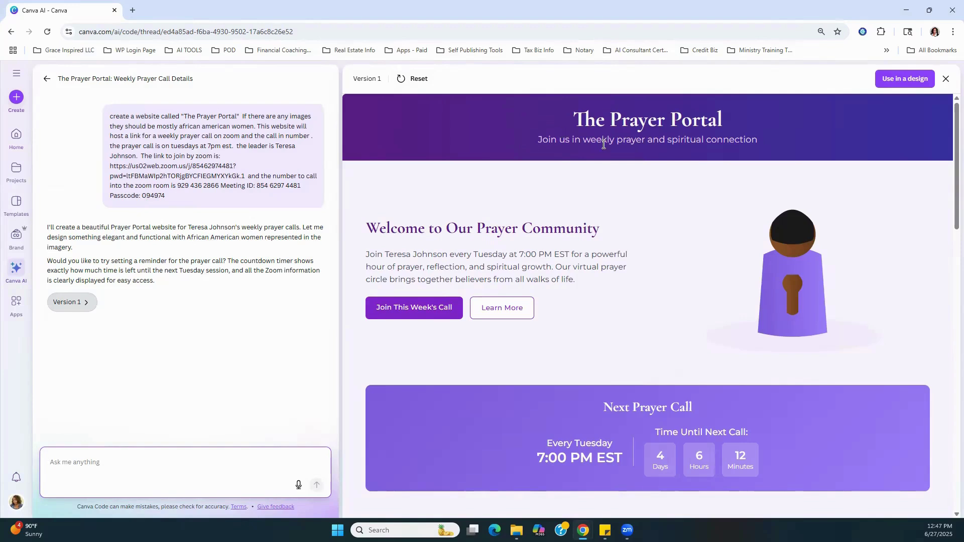
pyautogui.click(509, 309)
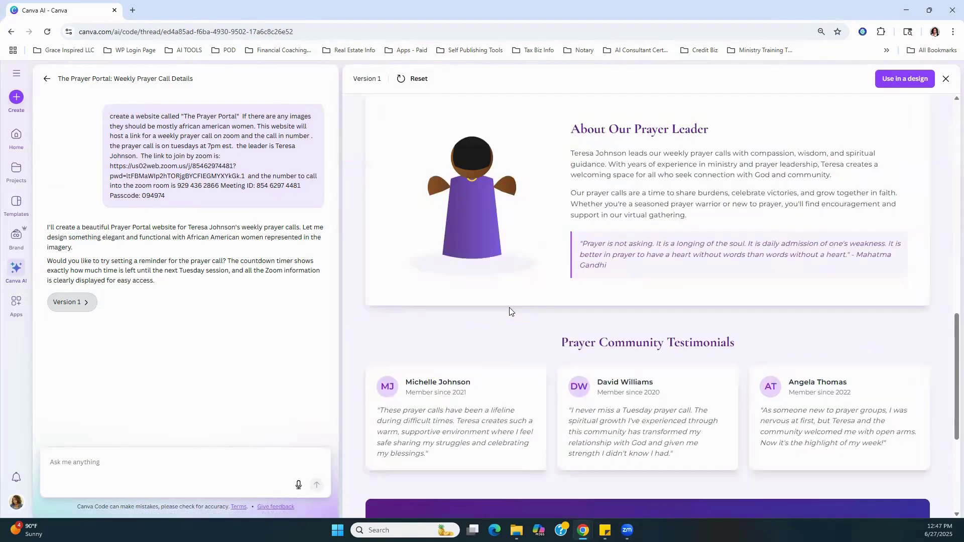
pyautogui.scroll(1, 628, 251)
pyautogui.scroll(15, 631, 226)
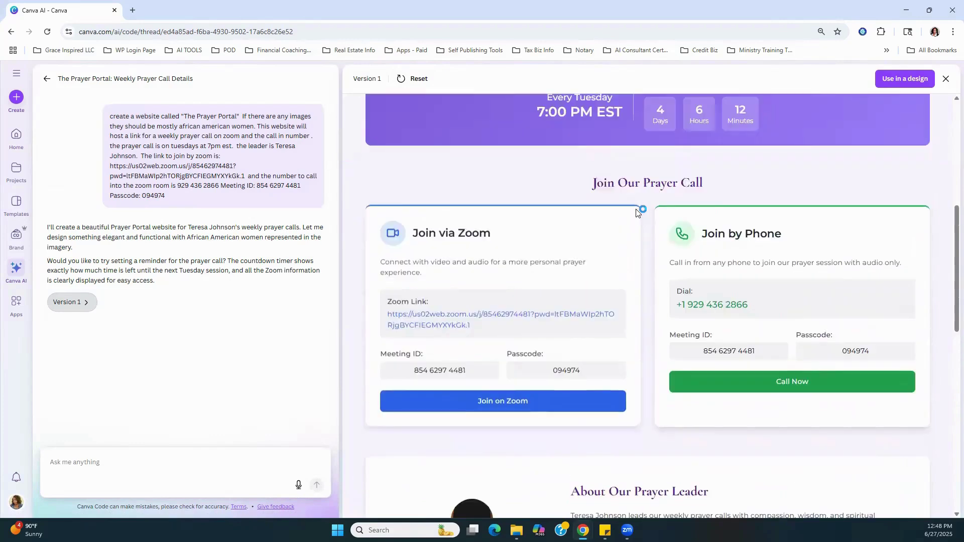
# Examine the new page's countdown, Zoom and phone cards, prayer leader section, testimonials, Tuesday invitation and footer.
pyautogui.scroll(-2, 594, 406)
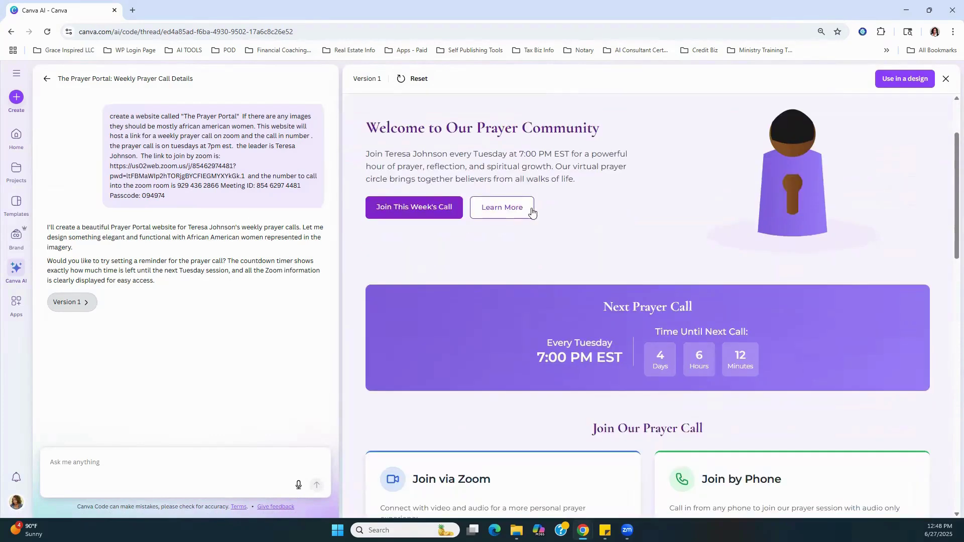
pyautogui.scroll(-2, 629, 244)
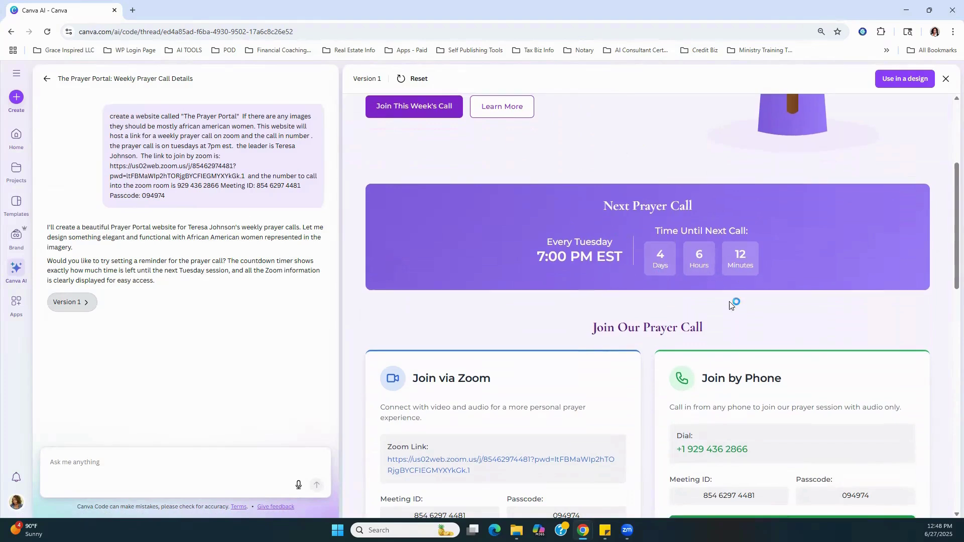
pyautogui.scroll(-2, 692, 251)
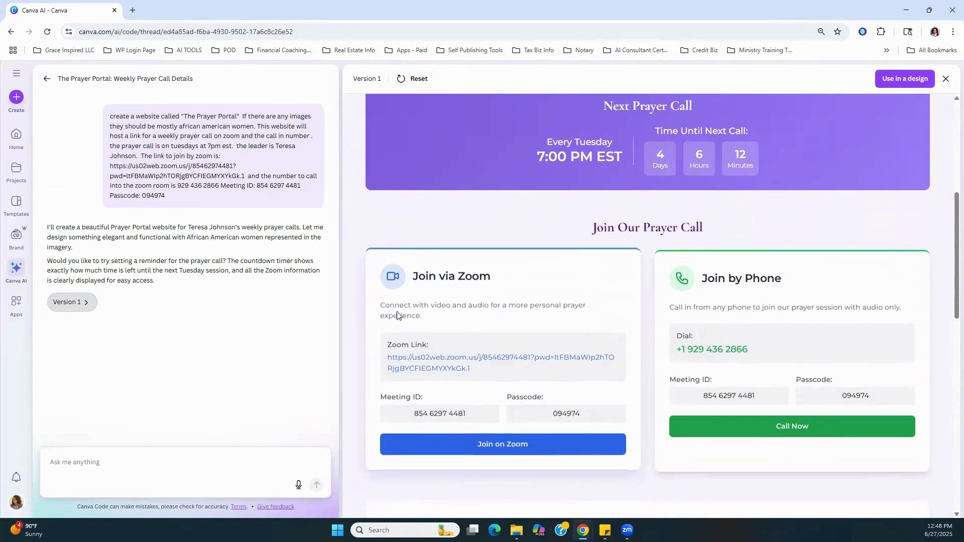
pyautogui.scroll(-1, 485, 389)
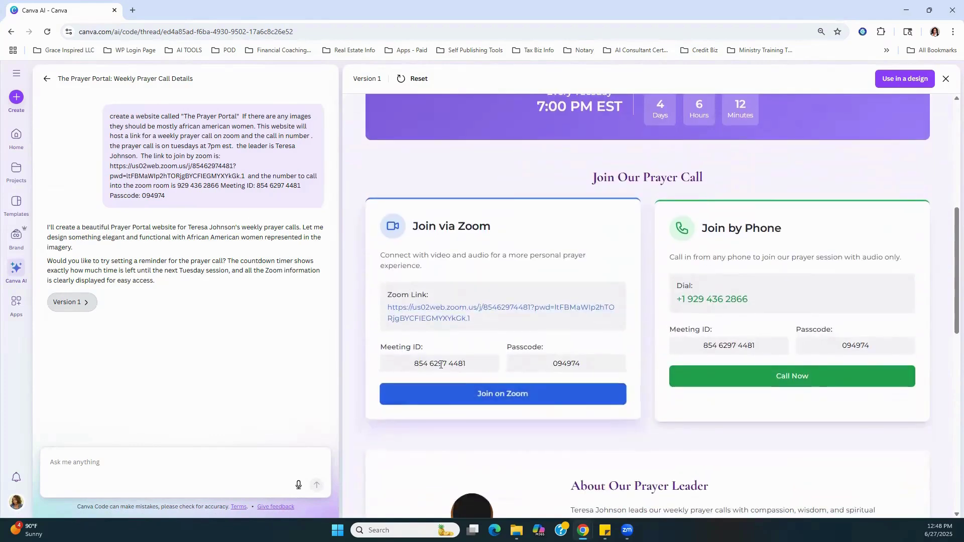
pyautogui.click(445, 326)
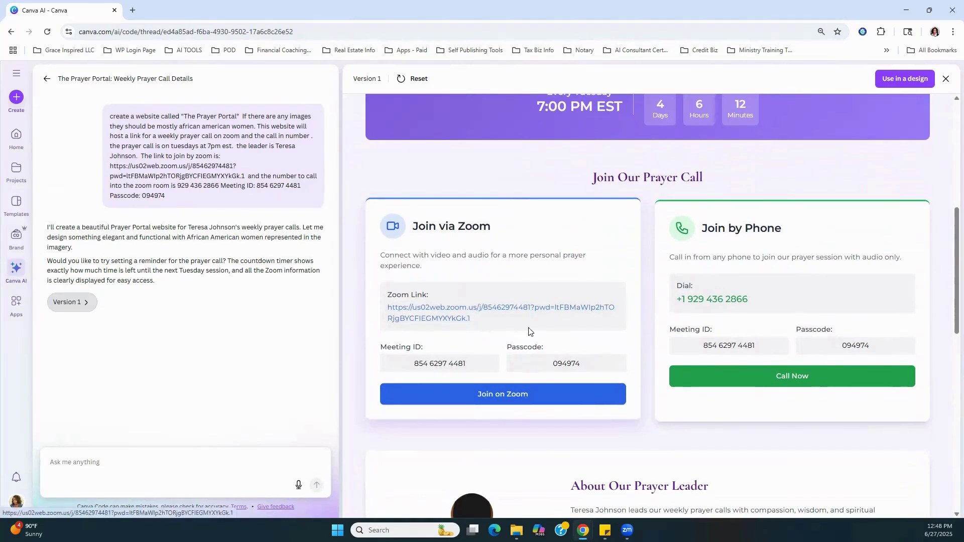
pyautogui.scroll(-1, 539, 331)
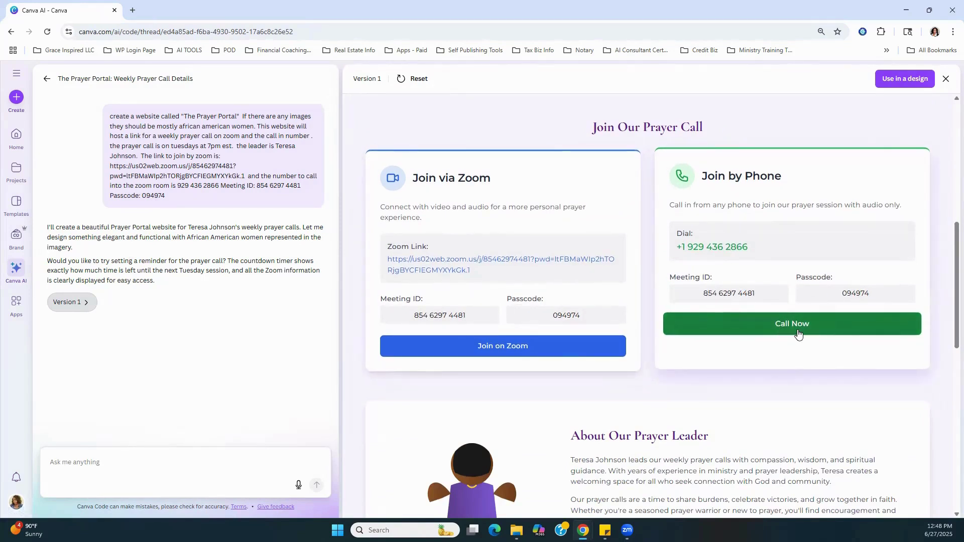
pyautogui.scroll(-3, 628, 341)
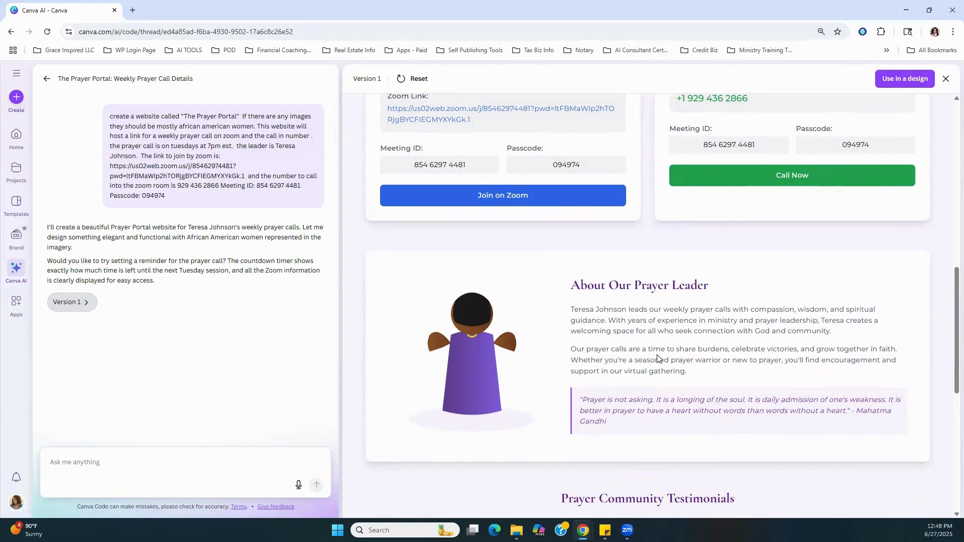
pyautogui.scroll(-1, 620, 412)
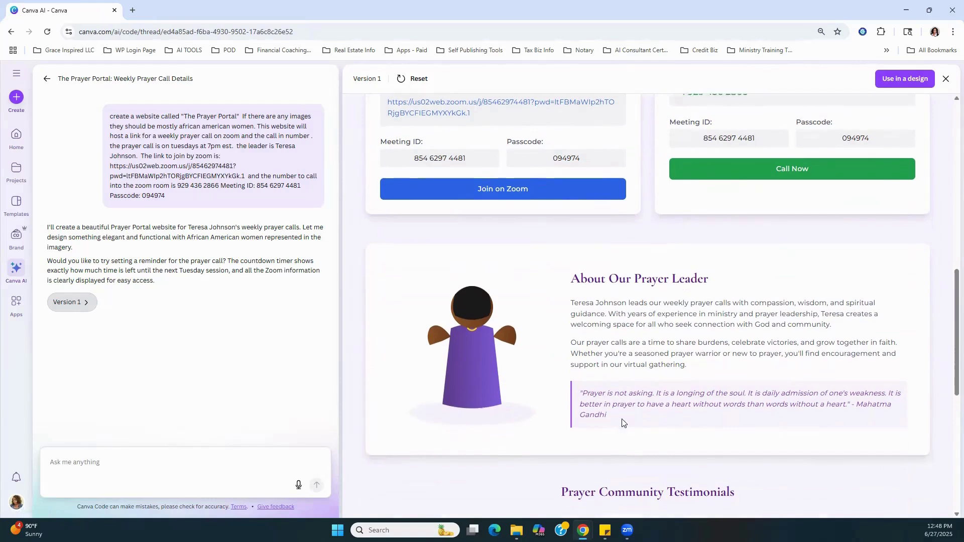
pyautogui.scroll(-2, 620, 377)
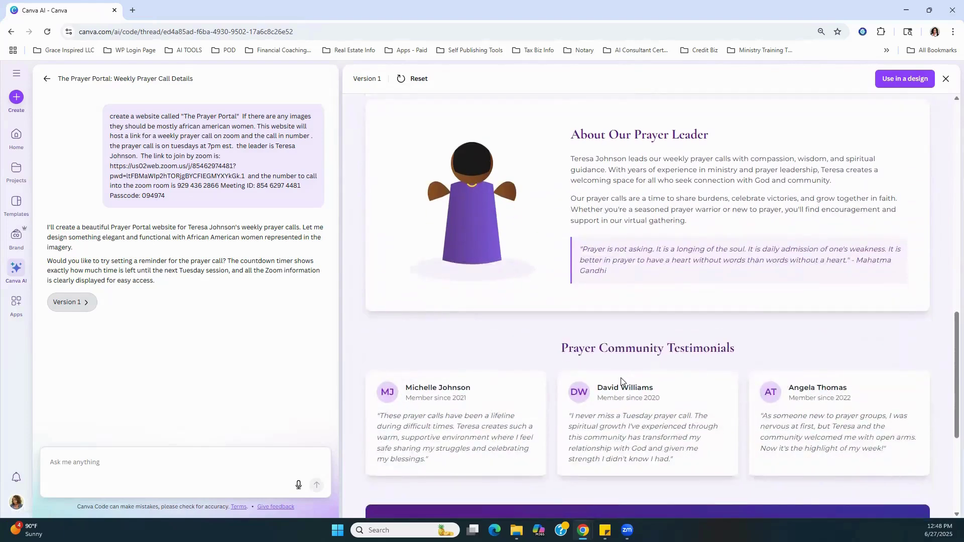
pyautogui.scroll(-1, 458, 437)
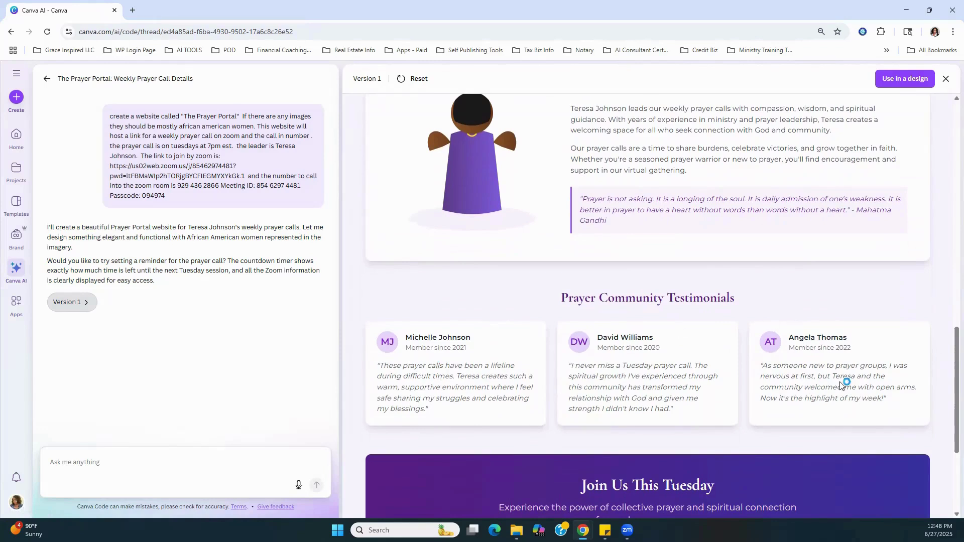
pyautogui.scroll(-2, 608, 374)
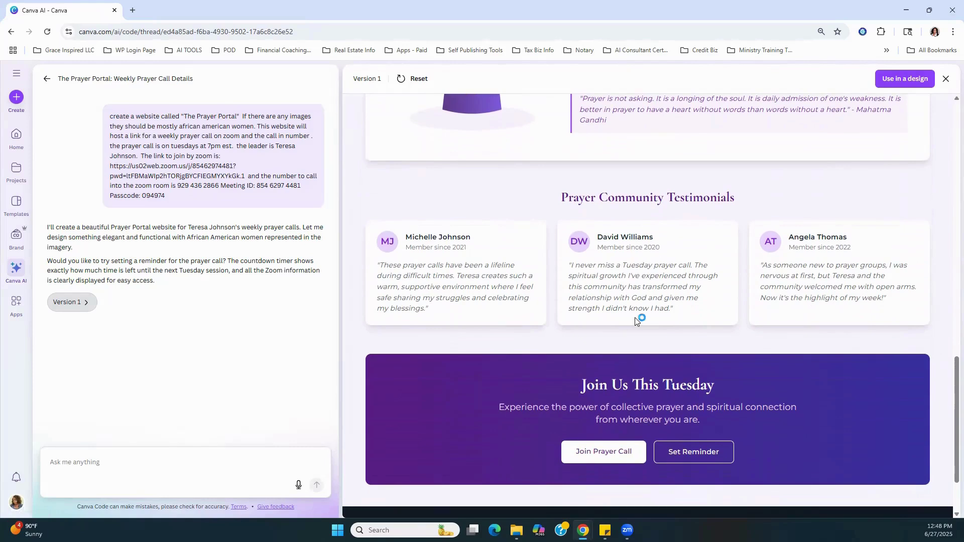
pyautogui.scroll(-2, 539, 337)
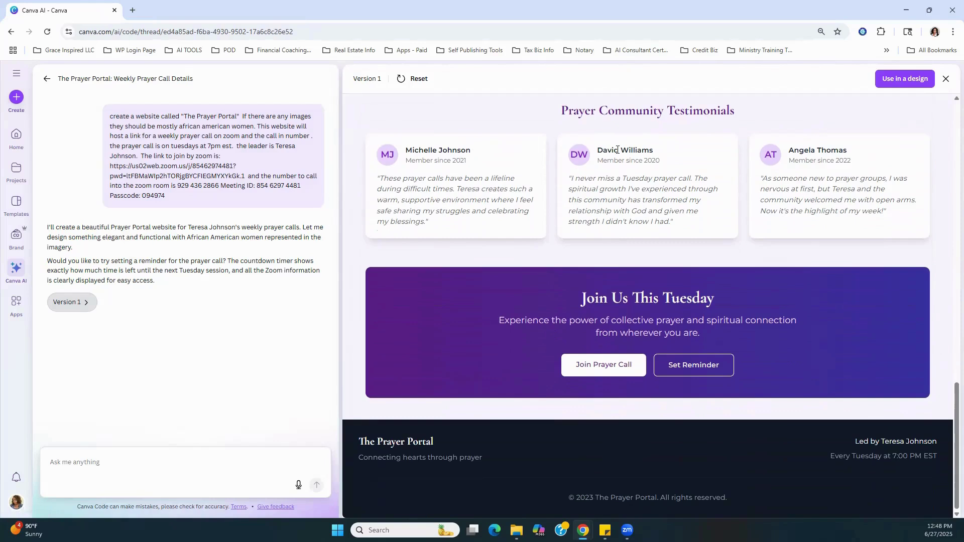
# Recheck the generated Prayer Portal page's sections, including the testimonials, Tuesday invitation and footer.
pyautogui.scroll(2, 555, 225)
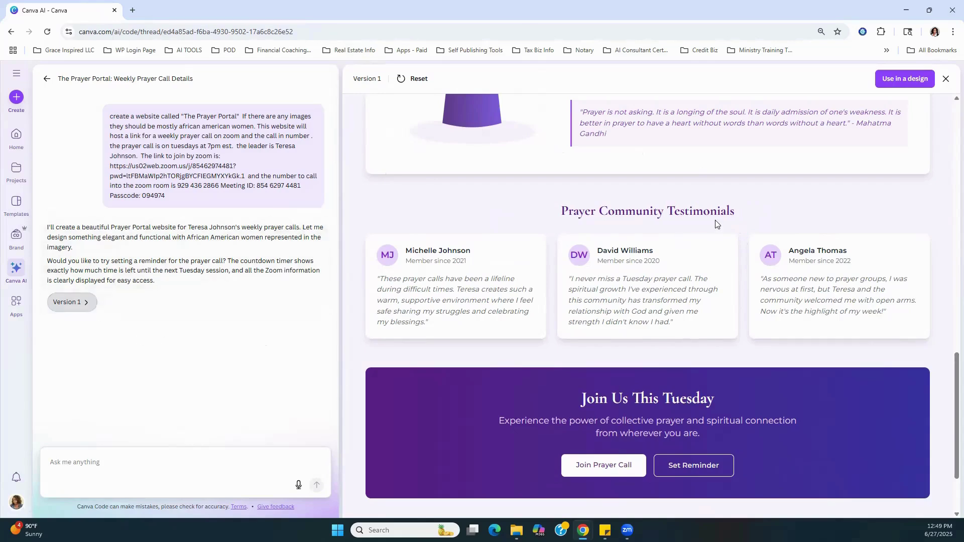
pyautogui.scroll(15, 732, 209)
pyautogui.scroll(3, 732, 204)
pyautogui.scroll(-8, 730, 213)
pyautogui.scroll(-10, 732, 221)
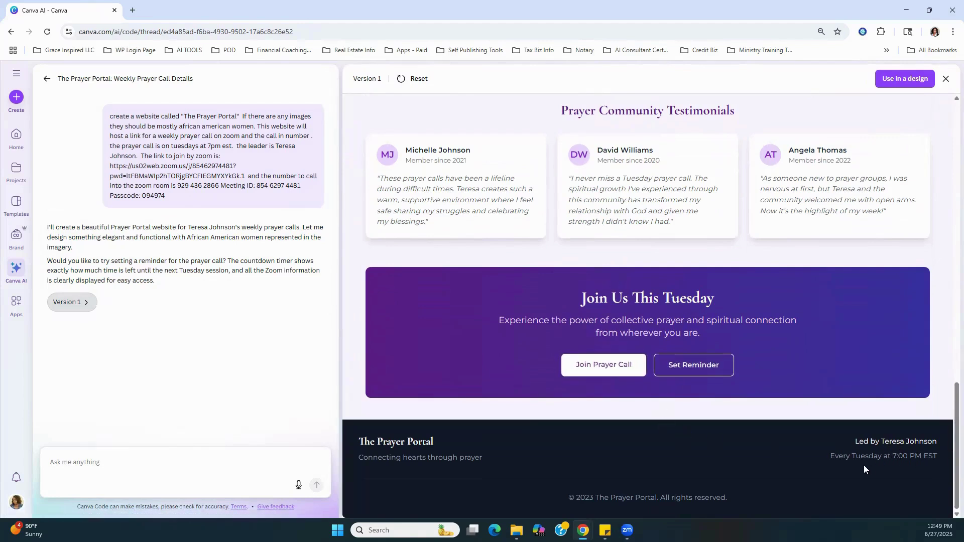
# Use the generated Prayer Portal page in a new website design.
pyautogui.scroll(15, 812, 360)
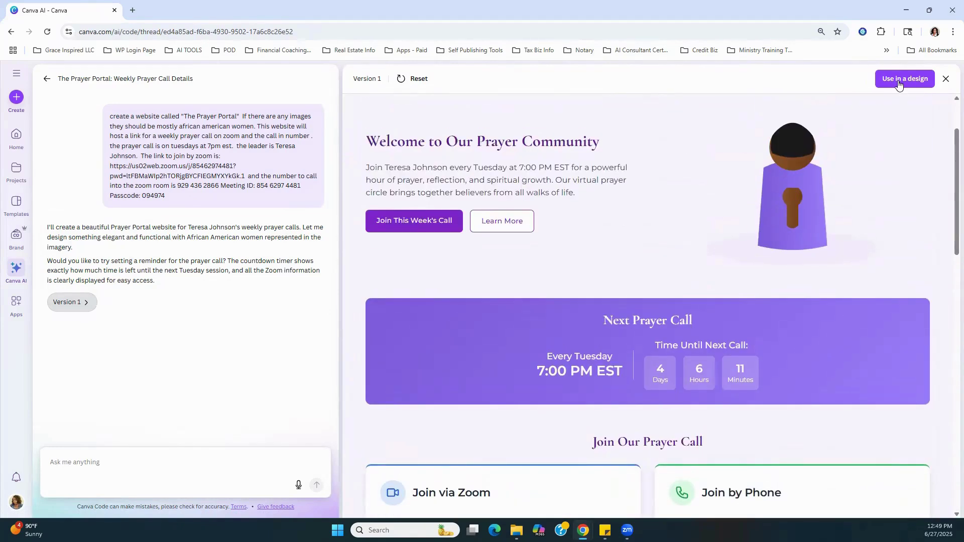
pyautogui.click(898, 82)
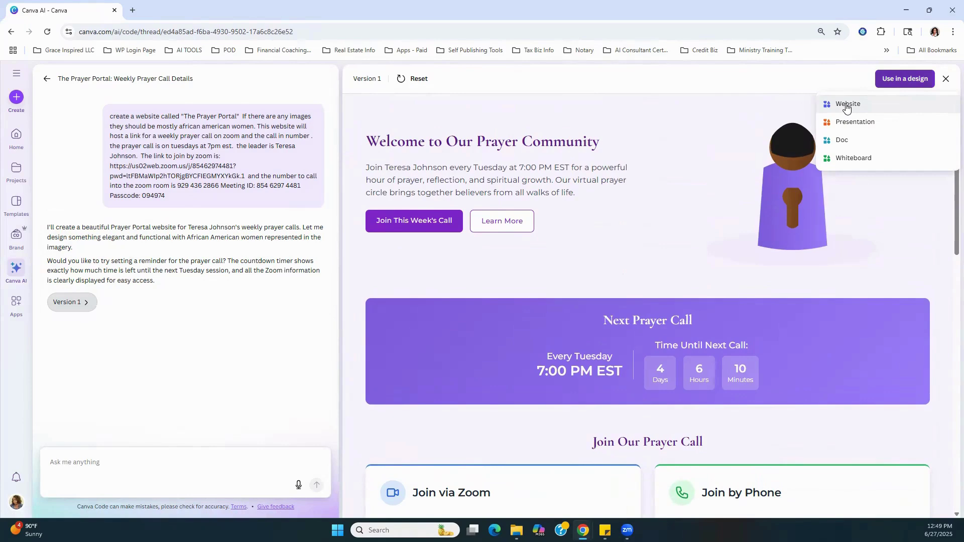
pyautogui.click(847, 105)
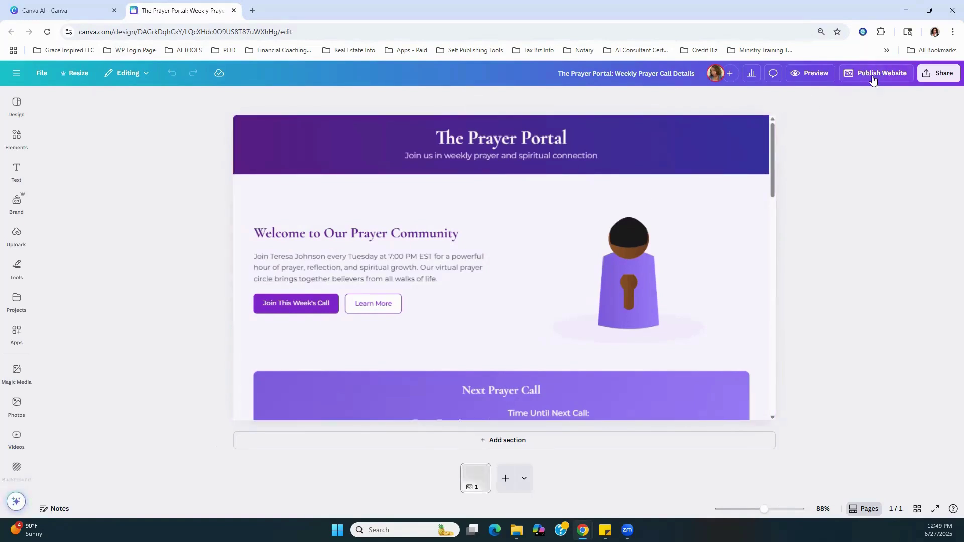
# Examine the embedded Prayer Portal page in the design editor, from the welcome section through the join cards, prayer leader section and testimonials to the footer.
pyautogui.click(728, 225)
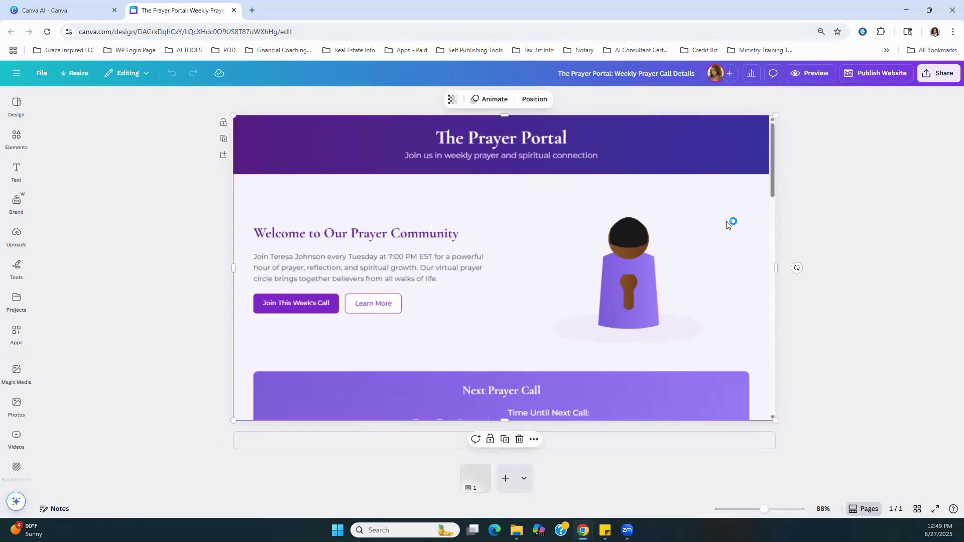
pyautogui.scroll(-3, 728, 226)
pyautogui.scroll(-10, 726, 223)
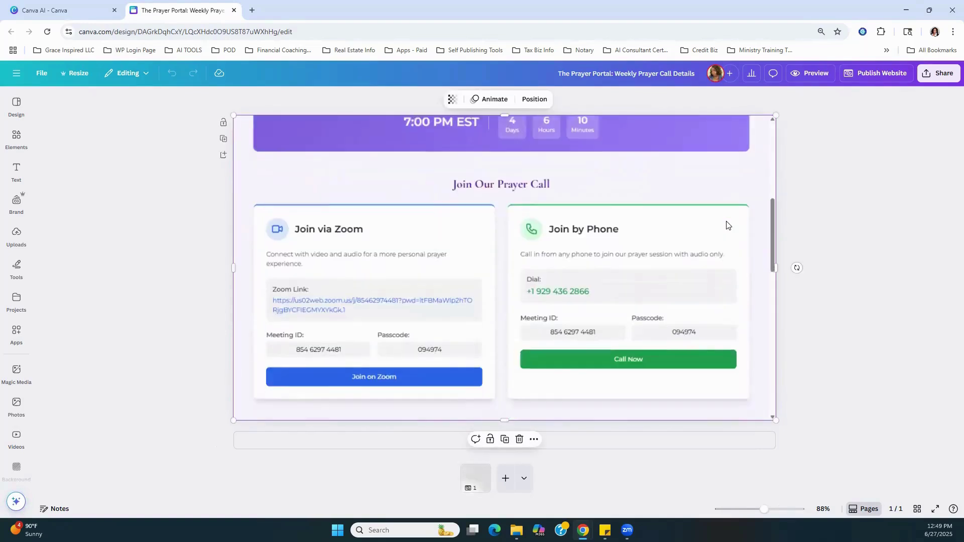
pyautogui.scroll(-2, 703, 224)
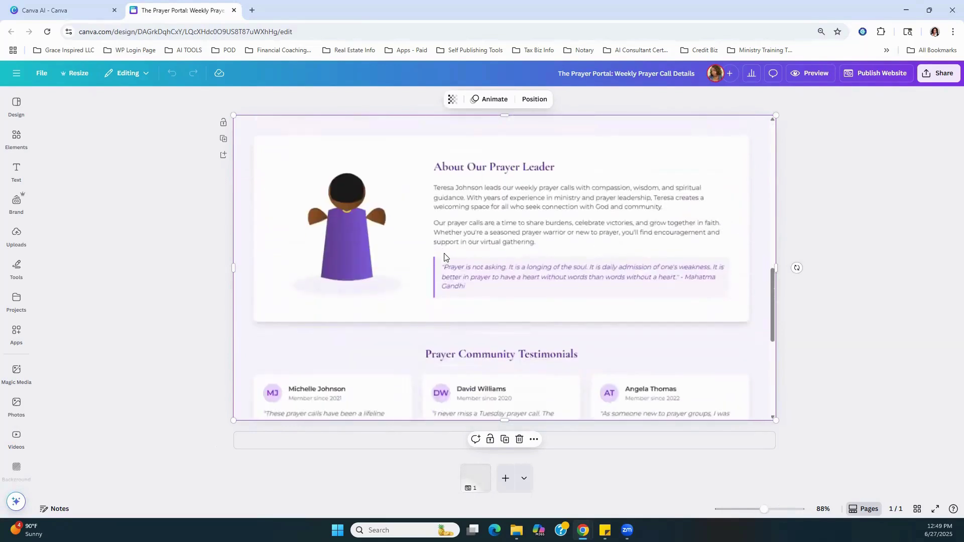
pyautogui.scroll(-3, 446, 251)
pyautogui.scroll(-3, 454, 295)
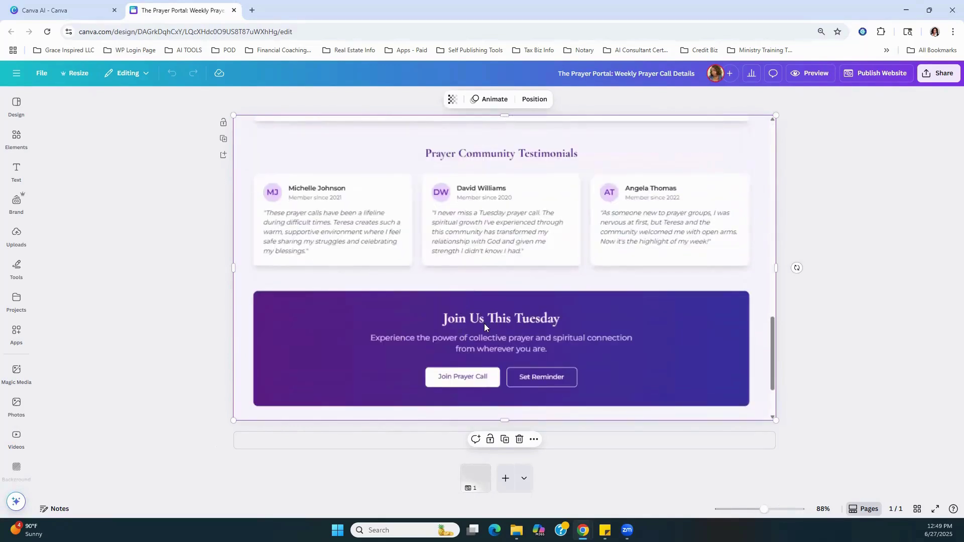
pyautogui.scroll(-2, 500, 355)
pyautogui.scroll(4, 500, 354)
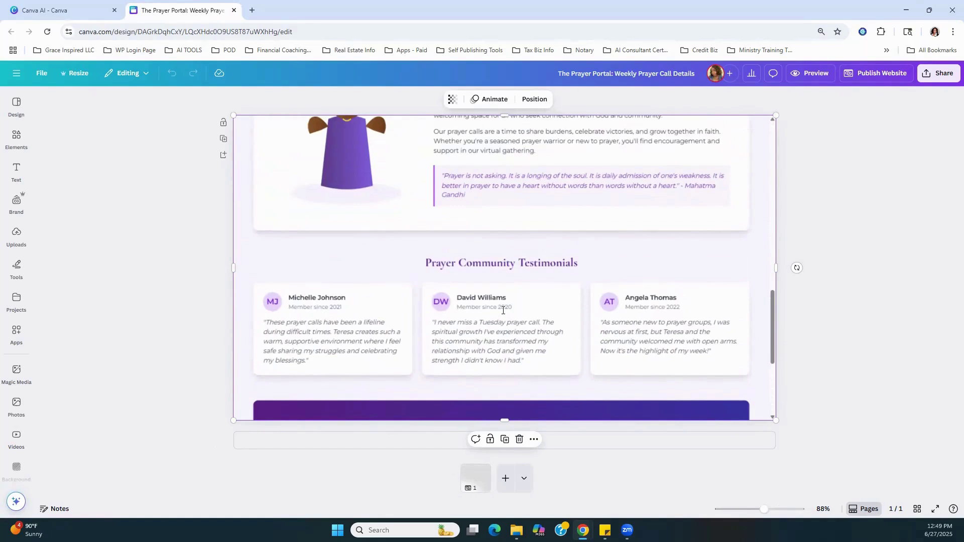
pyautogui.scroll(-4, 528, 322)
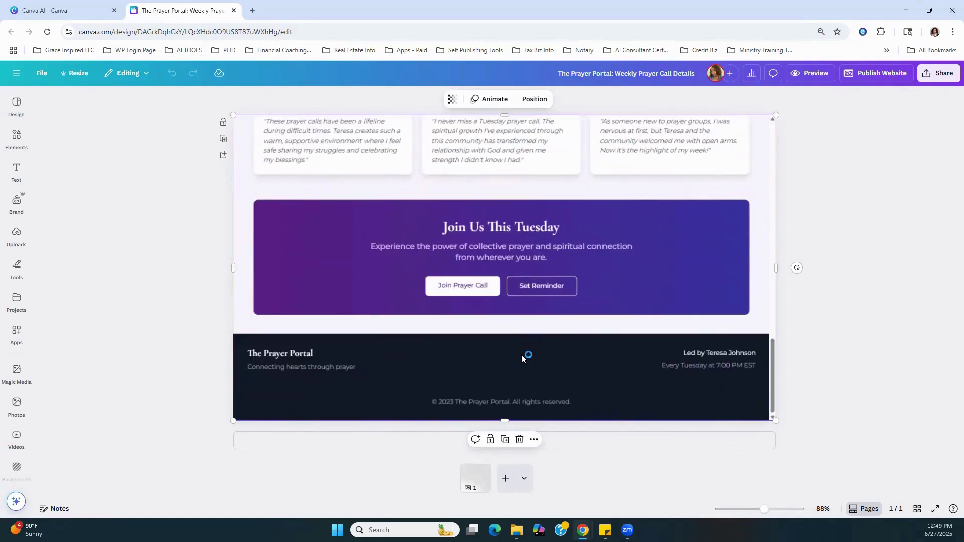
# Try shortening the embedded page's frame from its lower edge, and stretch it back to the full section height.
pyautogui.moveTo(504, 419); pyautogui.dragTo(509, 318)
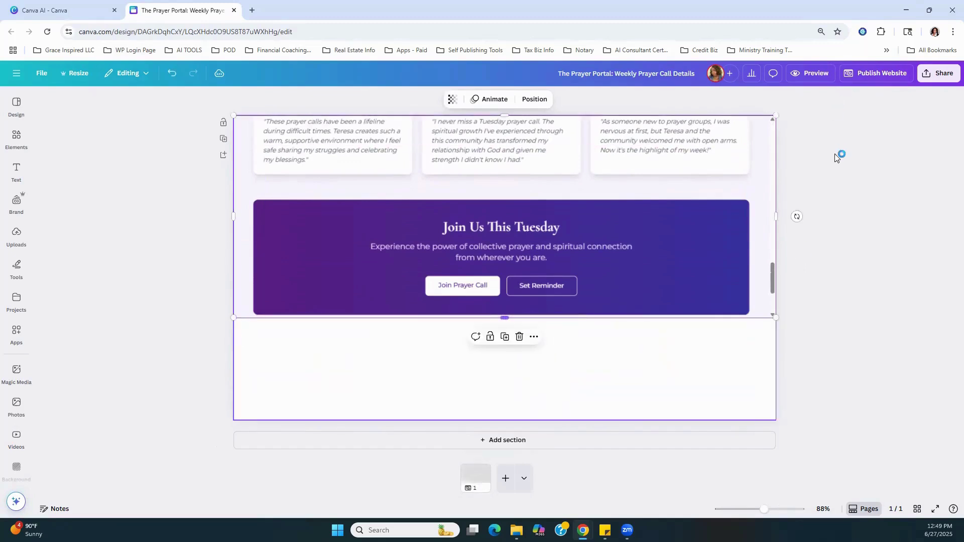
pyautogui.click(502, 300)
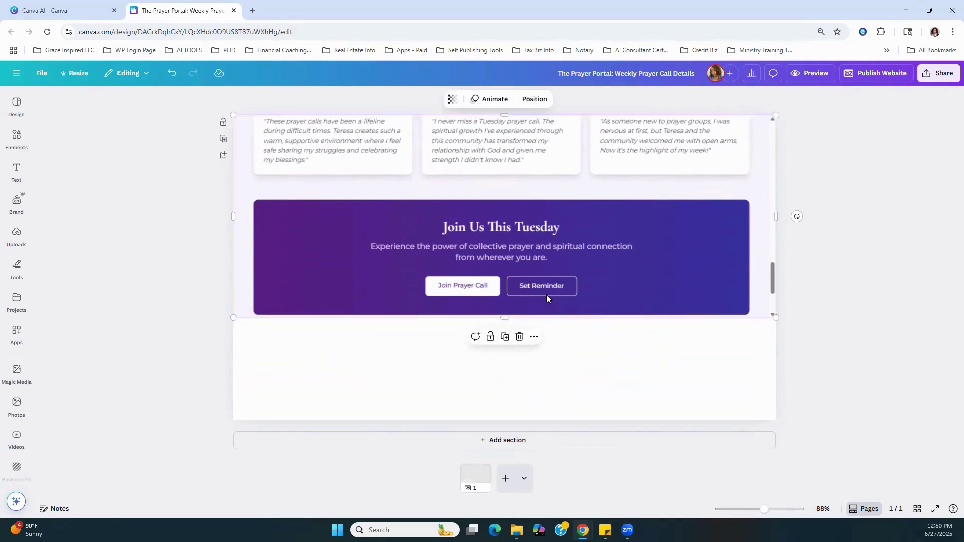
pyautogui.moveTo(504, 318); pyautogui.dragTo(489, 419)
pyautogui.click(793, 265)
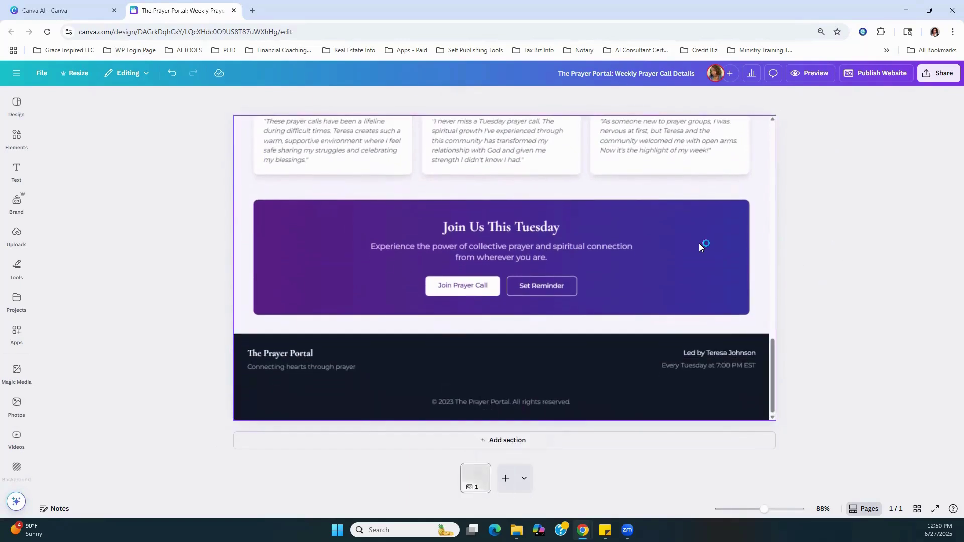
# Return to the start of the embedded page and preview the website in desktop view.
pyautogui.click(699, 247)
pyautogui.scroll(10, 700, 244)
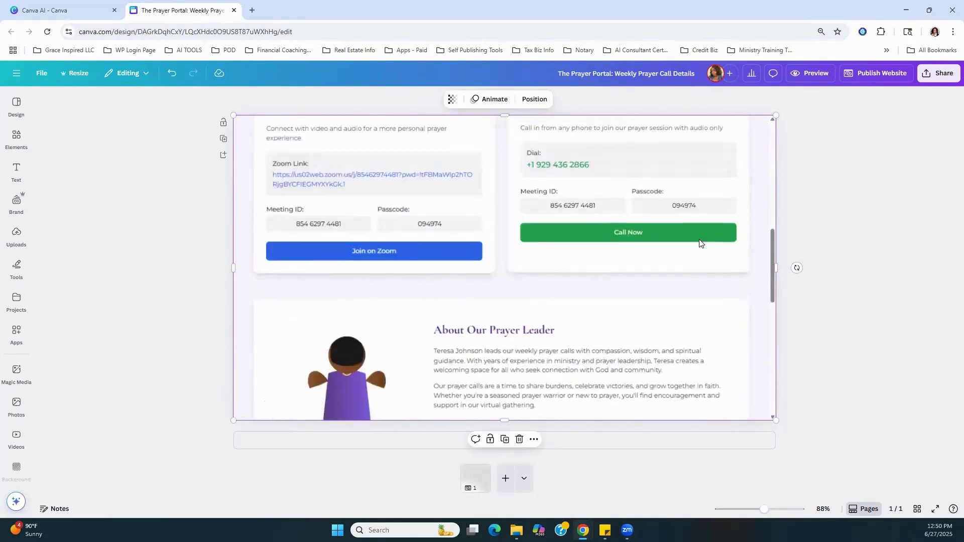
pyautogui.scroll(5, 710, 233)
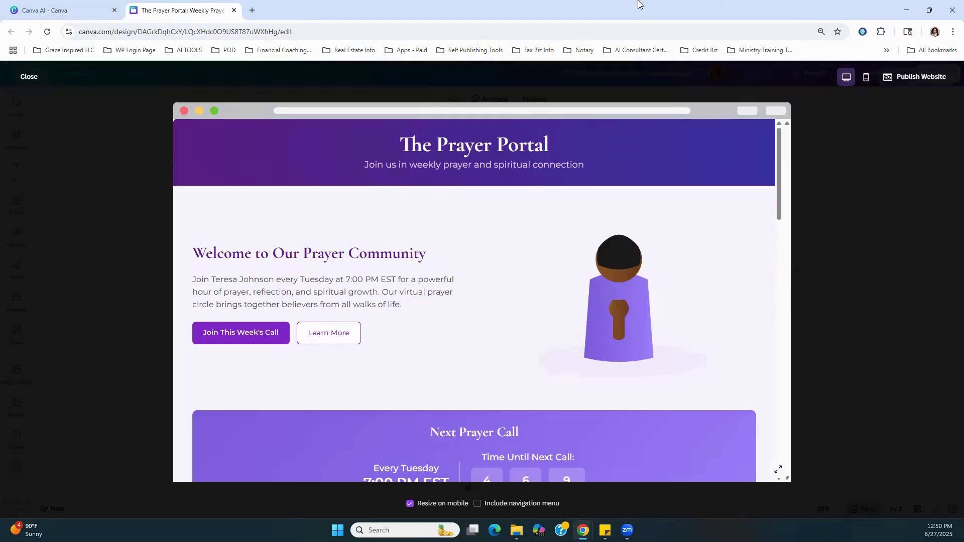
pyautogui.scroll(-4, 529, 255)
pyautogui.scroll(4, 696, 213)
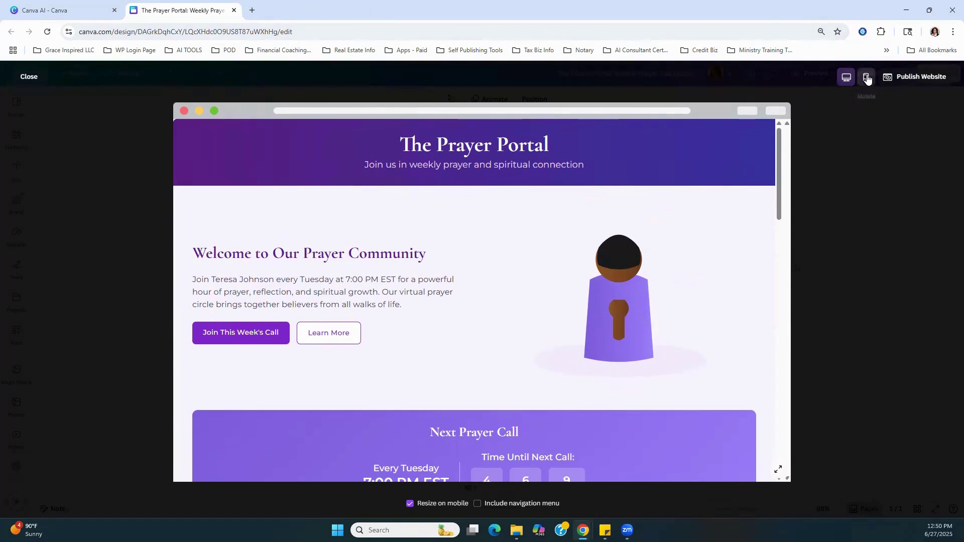
# Switch the website preview to mobile view and check the page's layout through to the footer.
pyautogui.click(867, 79)
pyautogui.scroll(-10, 467, 217)
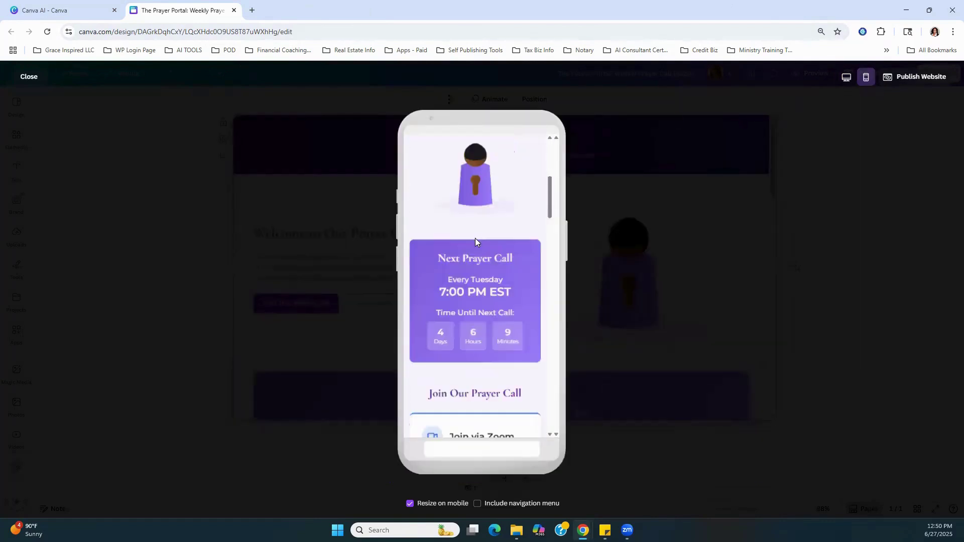
pyautogui.scroll(-10, 478, 241)
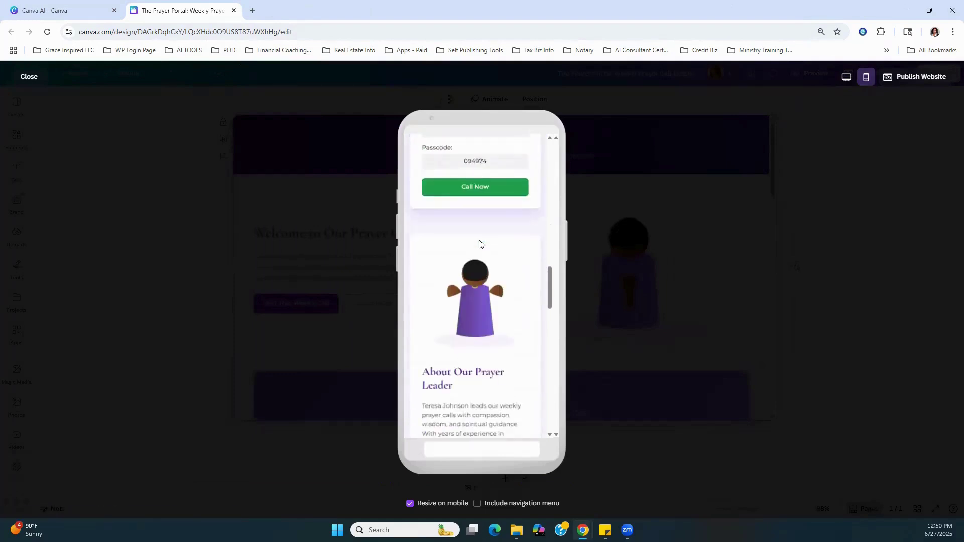
pyautogui.scroll(-10, 486, 241)
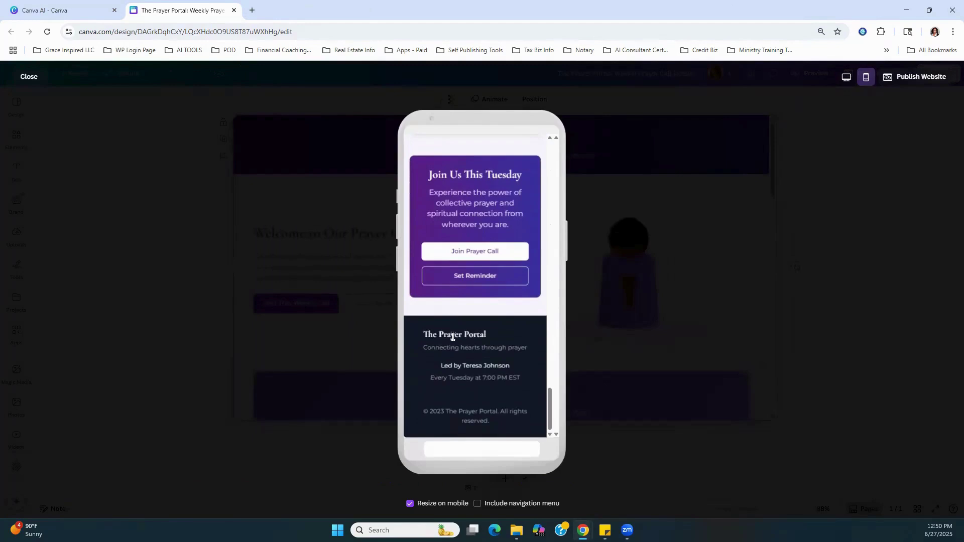
pyautogui.scroll(2, 475, 342)
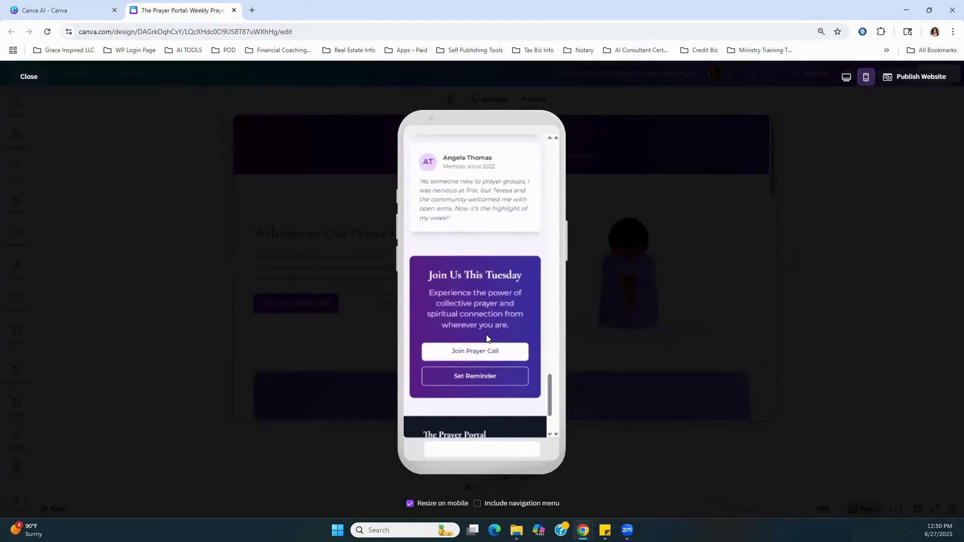